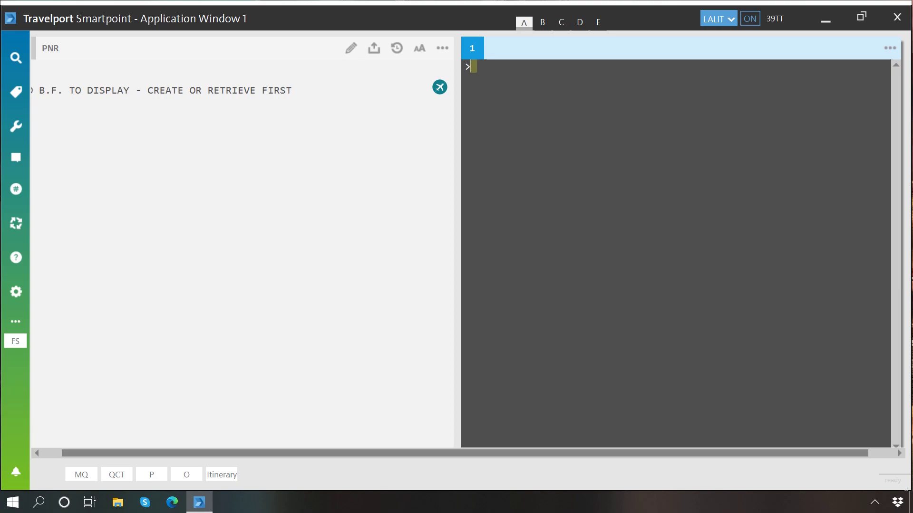
# Open a new Notepad document and note the action codes "ENCODE - E" and "DECODE - D" on separate lines
pyautogui.press('super+r')
pyautogui.press('Return')
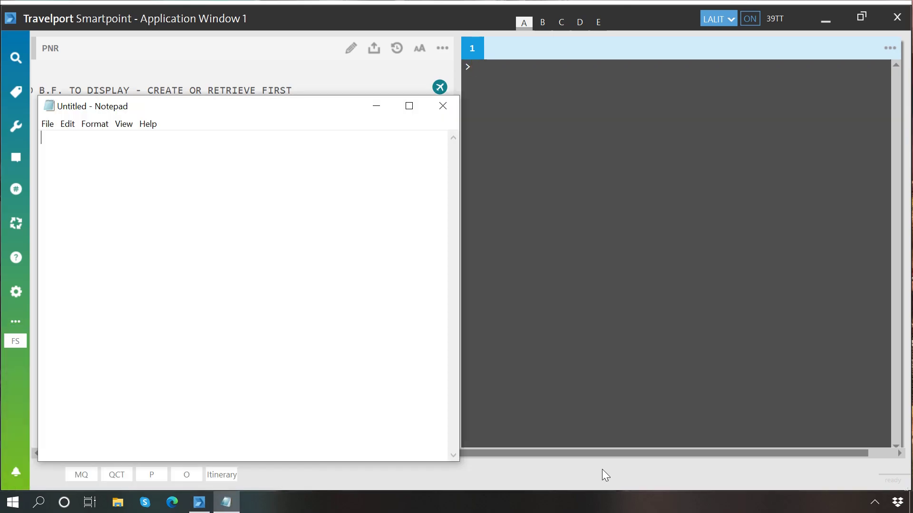
pyautogui.write('ENCODE')
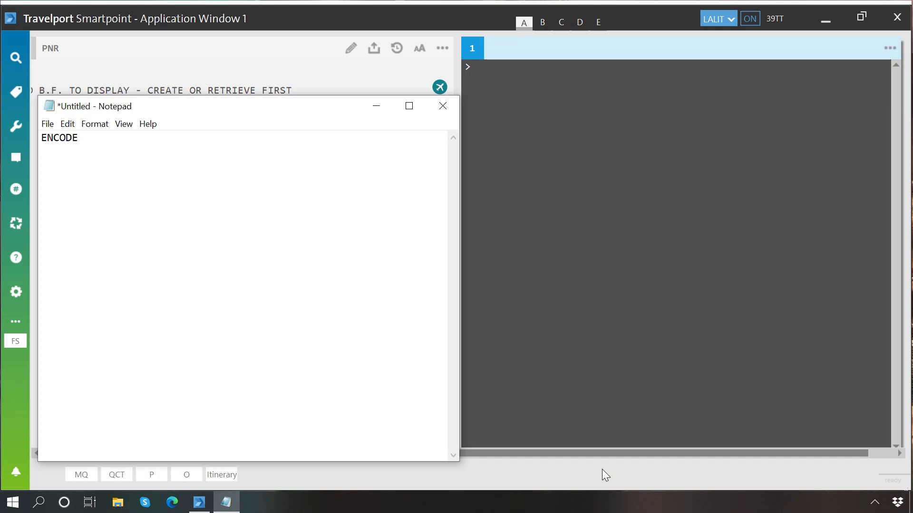
pyautogui.write(' - E')
pyautogui.press('Return')
pyautogui.write('DECODE -')
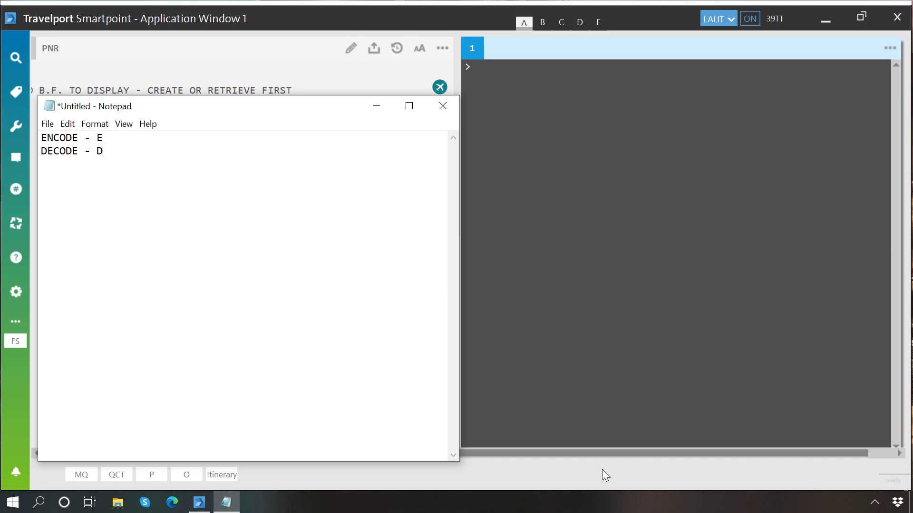
# Add the category codes "CITY - C", "AIRLINE - A", "COUNTRY (LAND) - L" and "EQUIPMENT - E" to the notes, one per line
pyautogui.press('Return')
pyautogui.write('CITY - C')
pyautogui.press('Return')
pyautogui.write('AIRLINE - A')
pyautogui.press('Return')
pyautogui.write('COUNTR')
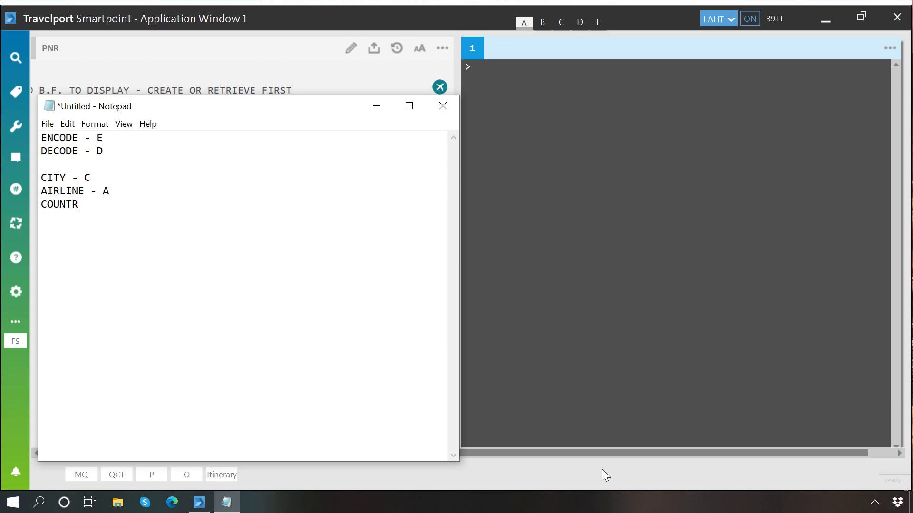
pyautogui.write('Y (LAND) - L')
pyautogui.press('Return')
pyautogui.write('EQUIP')
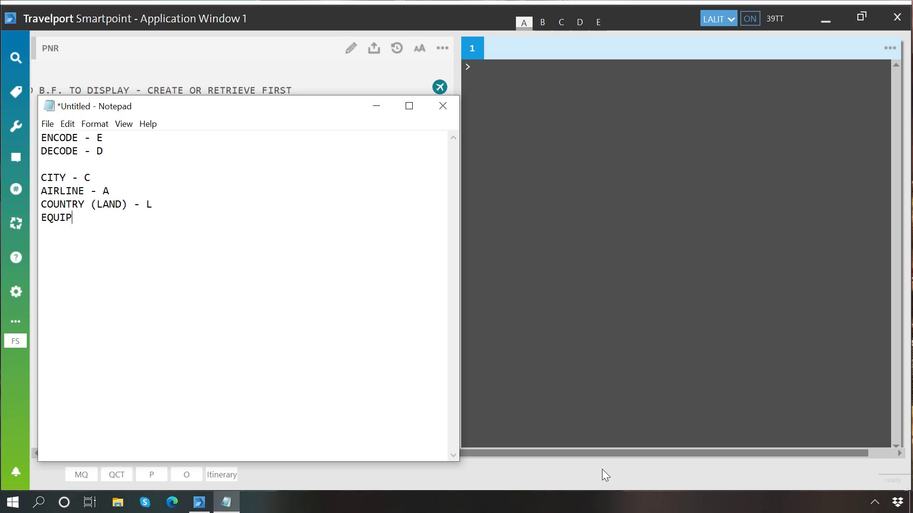
pyautogui.write('MENT - E')
# Add the example entry ".CE ABIDJAN" below the code list in the notes and select that line
pyautogui.press('Return')
pyautogui.press('Return')
pyautogui.write('.')
pyautogui.write('C')
pyautogui.write('E')
pyautogui.write('ABIDJAN')
pyautogui.hotkey('shift', 'Home')
# Switch to Travelport Smartpoint and look up the city code for Abidjan with the entry .CE ABIDJAN
pyautogui.hotkey('alt', 'Tab')
pyautogui.hotkey('alt', 'Tab')
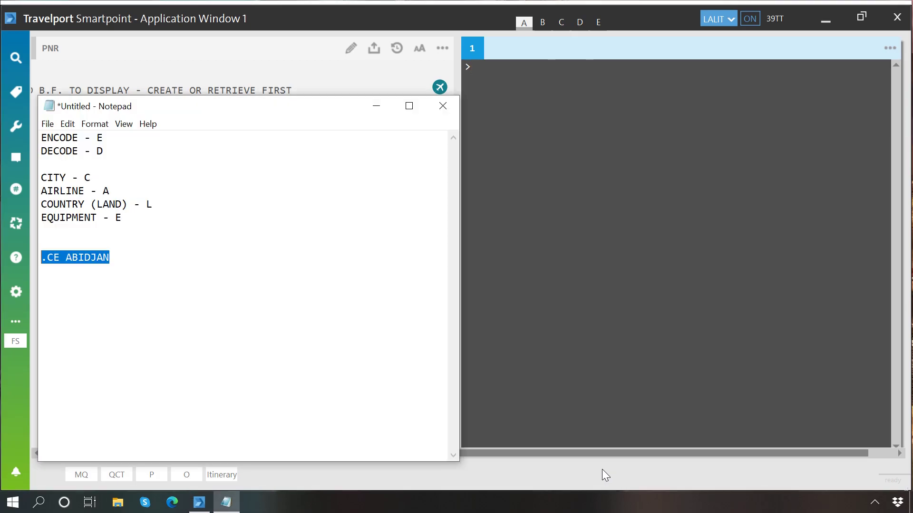
pyautogui.click(729, 265)
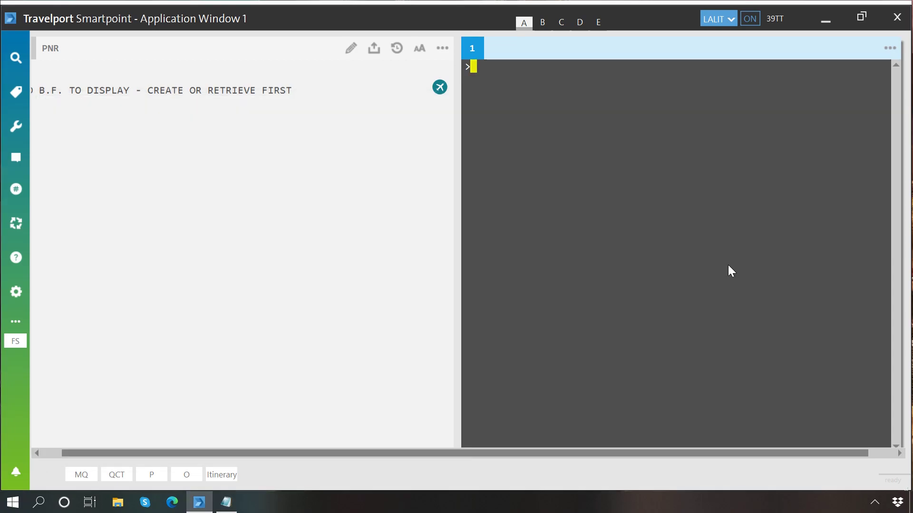
pyautogui.write('.CE ABIDJAN')
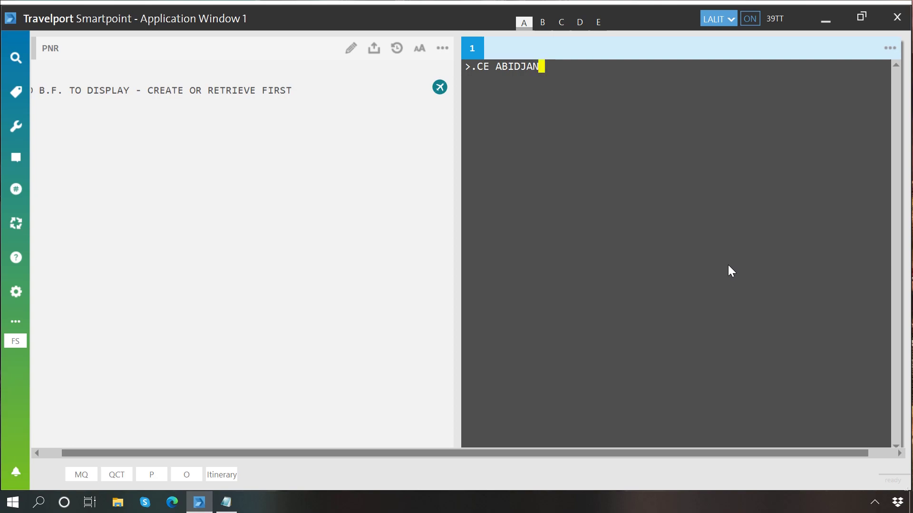
pyautogui.press('Return')
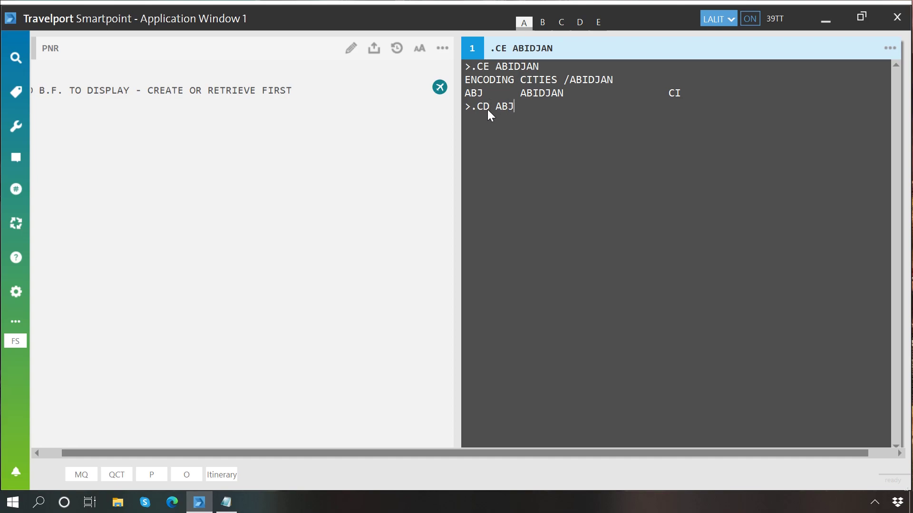
# Decode the city code ABJ with .CD ABJ, examine the city and country returned, and clear the terminal
pyautogui.press('Return')
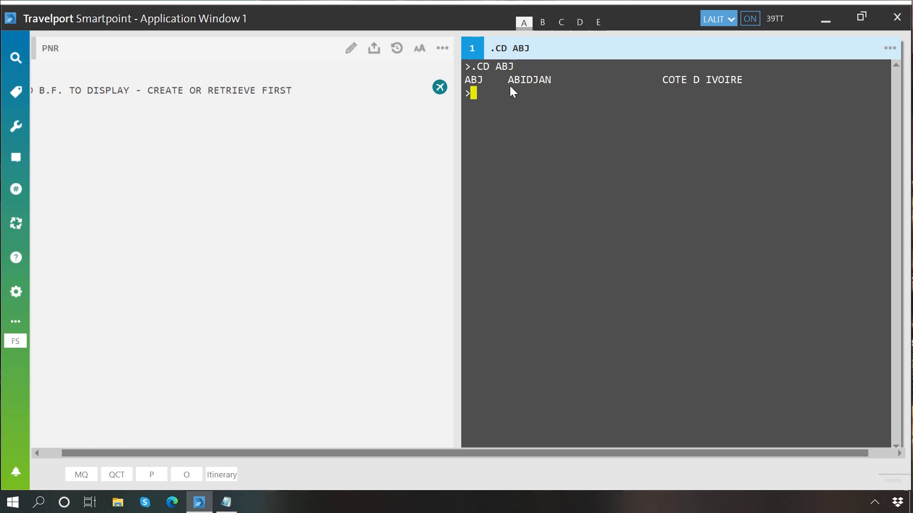
pyautogui.moveTo(508, 83); pyautogui.dragTo(550, 79)
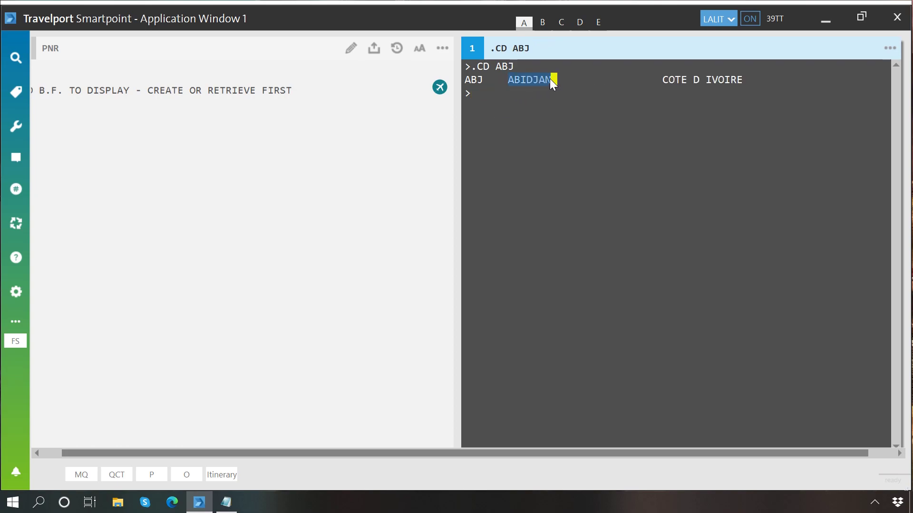
pyautogui.click(658, 81)
pyautogui.click(663, 204)
pyautogui.hotkey('ctrl', 'w')
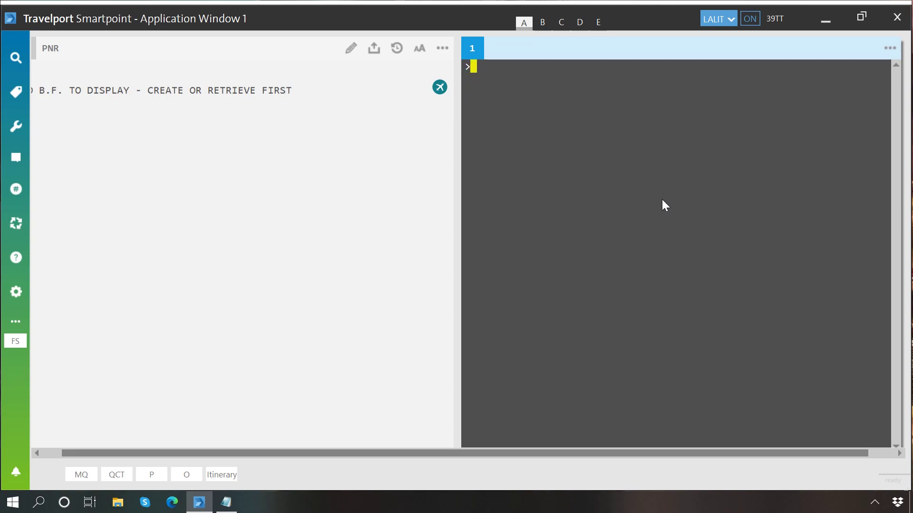
# Decode the airline code ET with .AD ET and encode the airline Emirates with .AE EMIRATES
pyautogui.write('.AD ET')
pyautogui.press('Return')
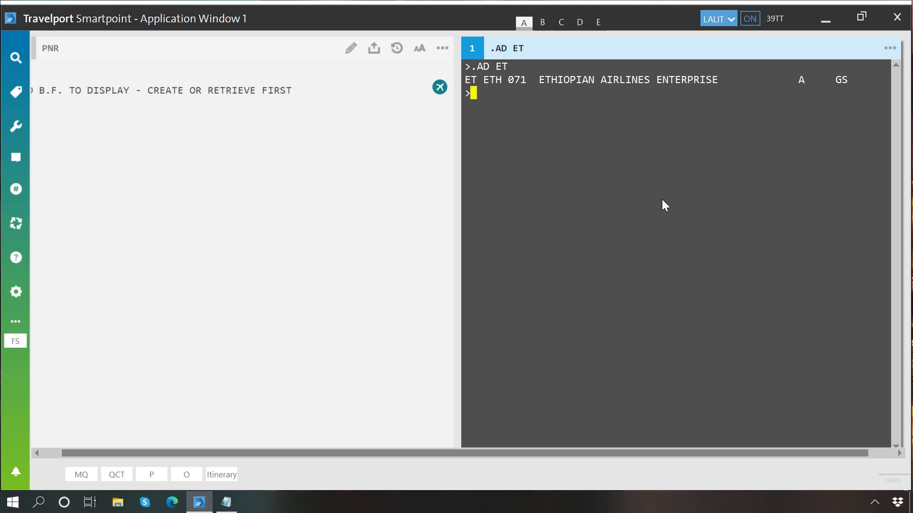
pyautogui.write('.AE EMIRATES')
pyautogui.press('Return')
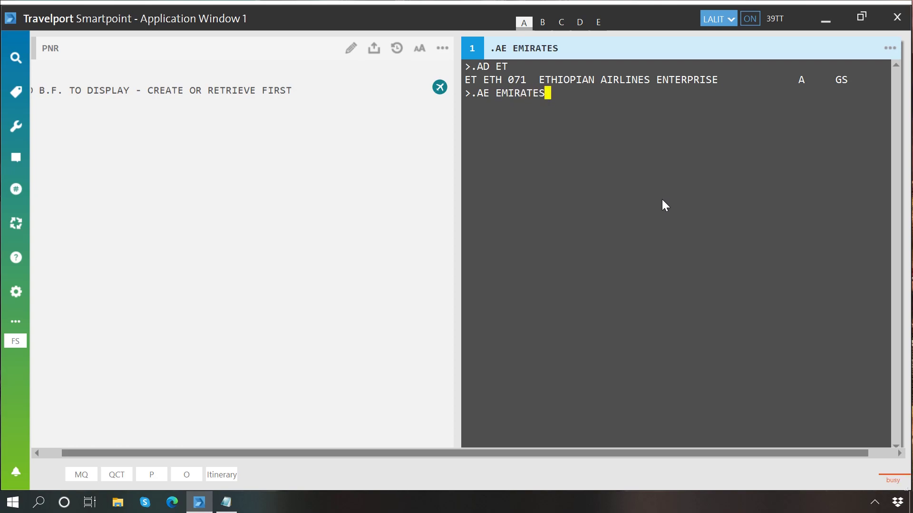
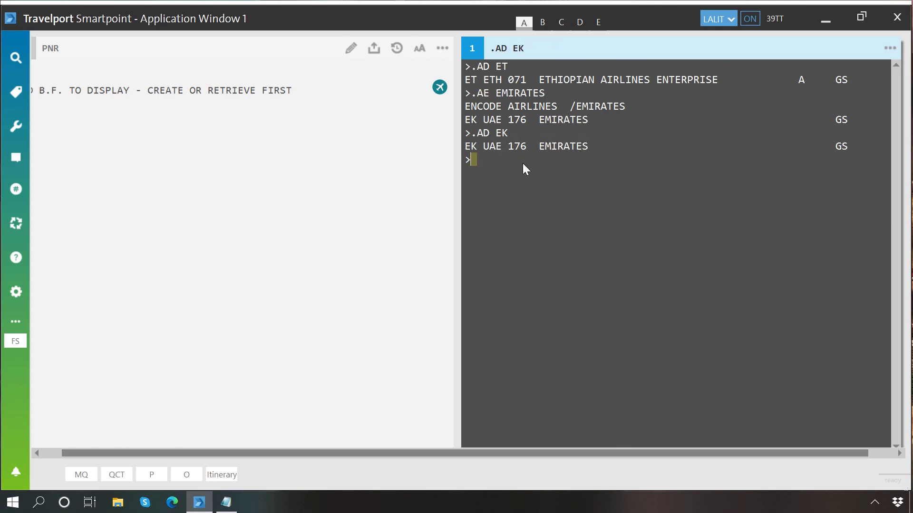
# Decode the numeric airline code 176 with .AD*176 and examine the airline line returned
pyautogui.moveTo(509, 147); pyautogui.dragTo(526, 149)
pyautogui.click(520, 217)
pyautogui.write('.AD*176')
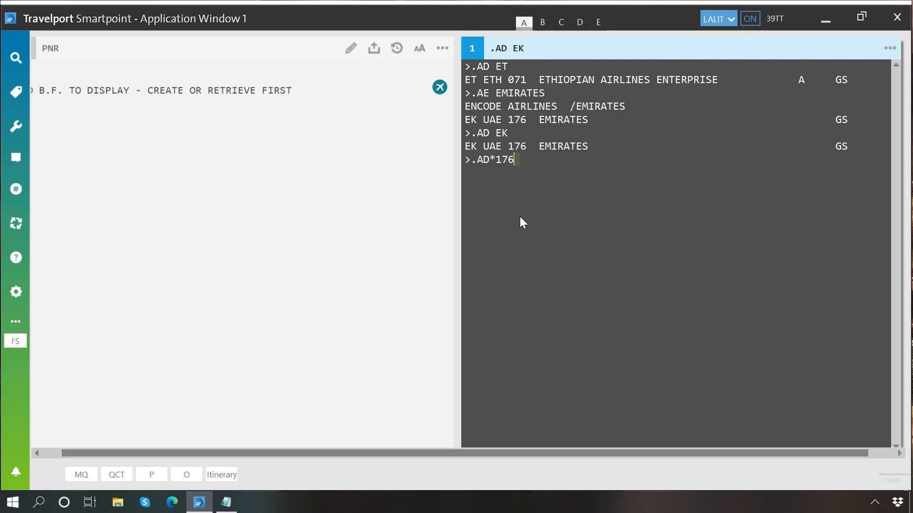
pyautogui.press('Return')
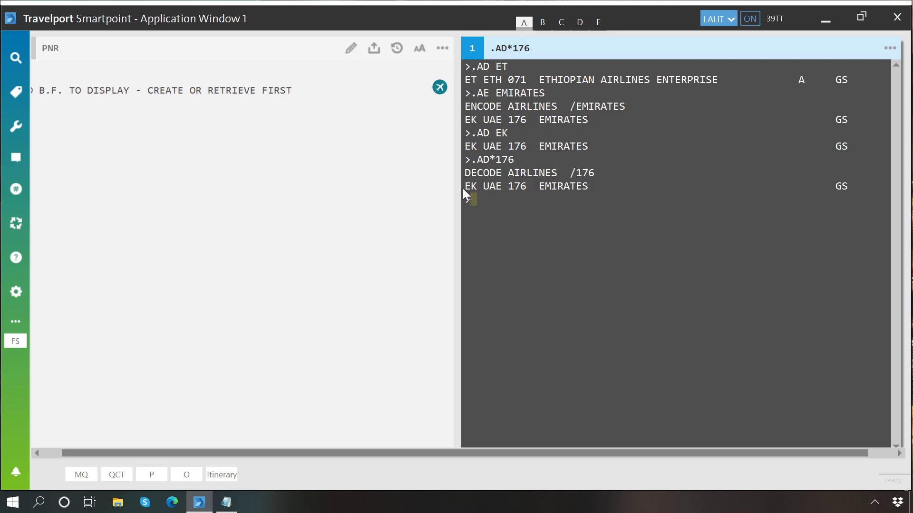
pyautogui.moveTo(465, 189); pyautogui.dragTo(595, 187)
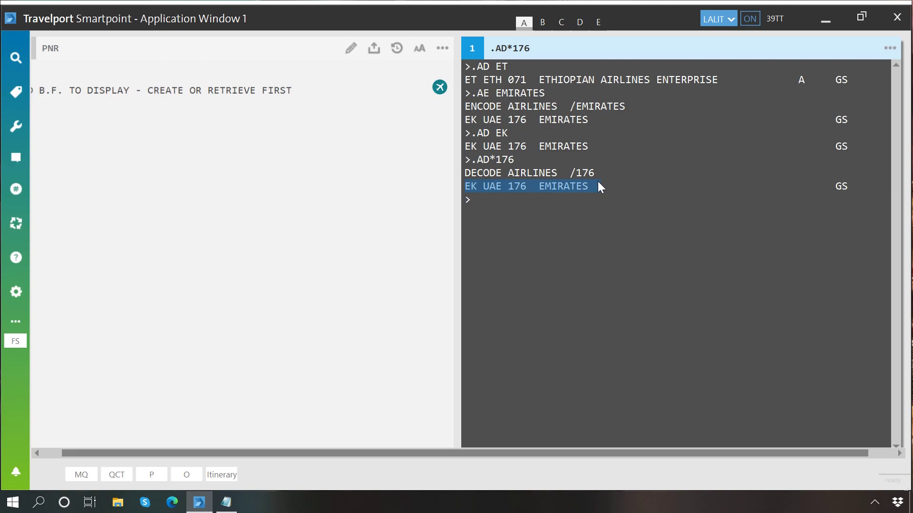
# Clear the terminal and decode the numeric airline code 483 with .AD*483
pyautogui.press('Pause')
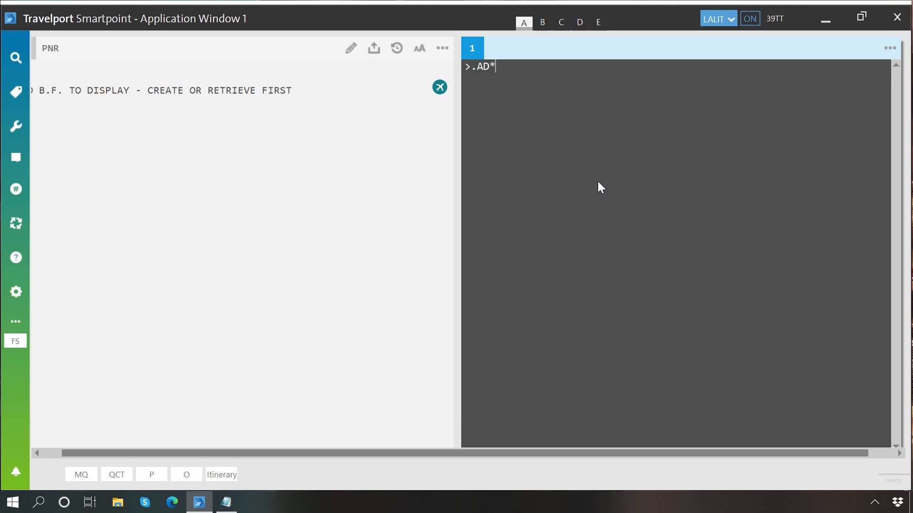
pyautogui.write('483')
pyautogui.press('Return')
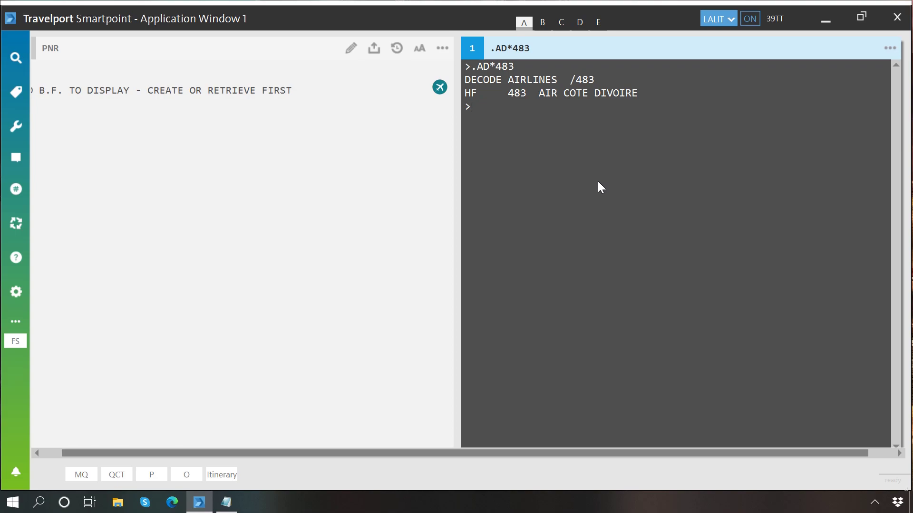
# Clear the terminal, check the country code letter in the Notepad notes, and decode country code SN with .LD SN
pyautogui.press('Pause')
pyautogui.hotkey('alt', 'Tab')
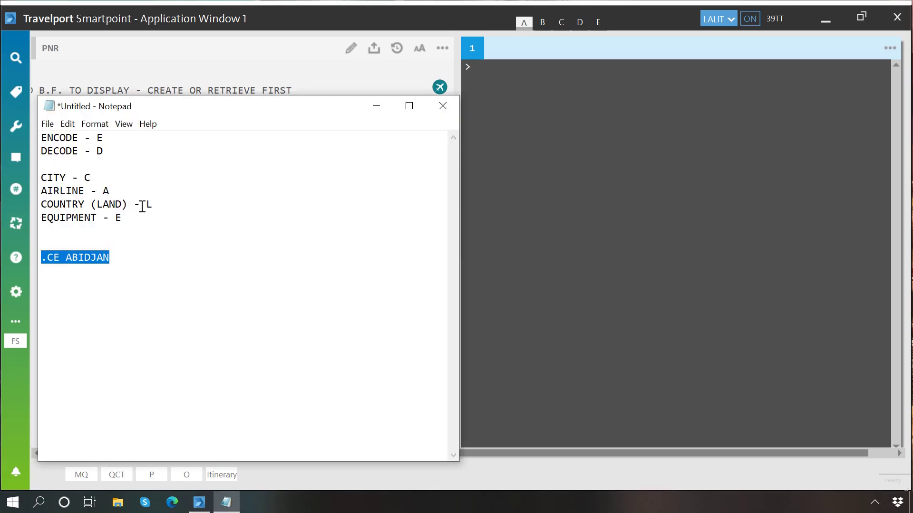
pyautogui.click(481, 216)
pyautogui.write('.L')
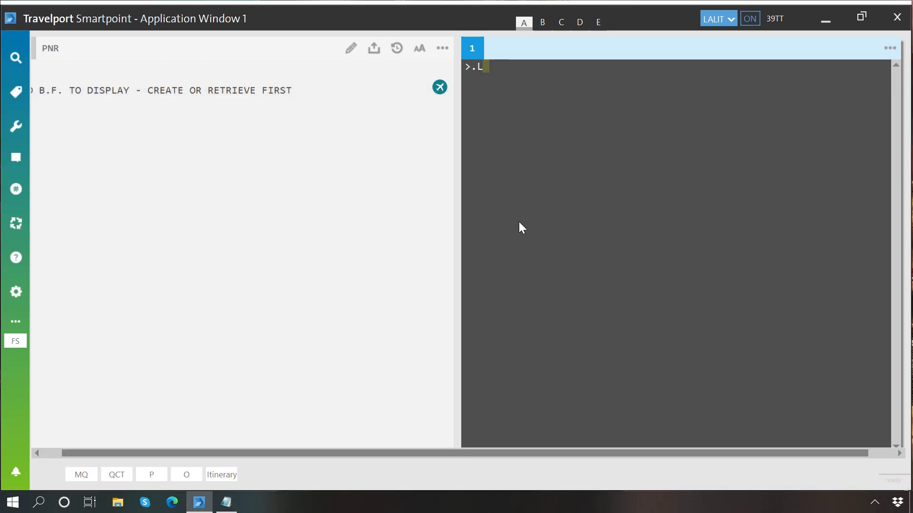
pyautogui.write('D')
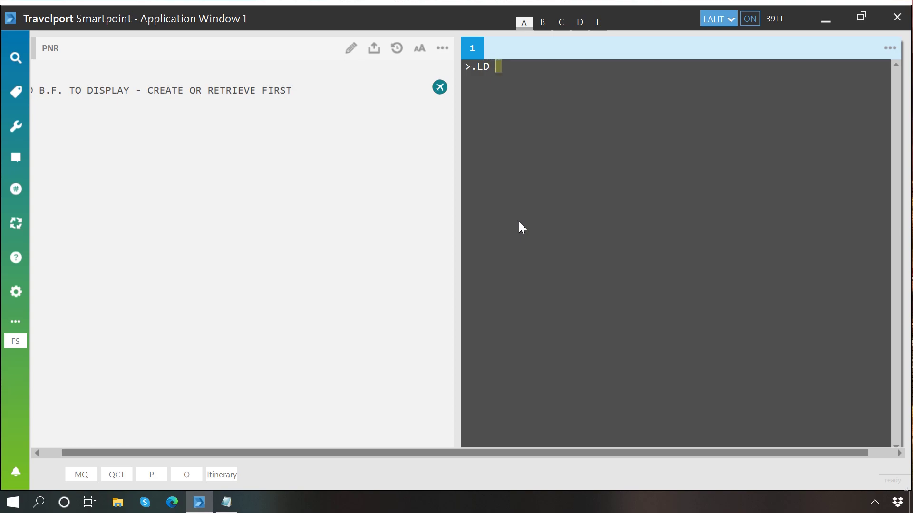
pyautogui.write(' SN')
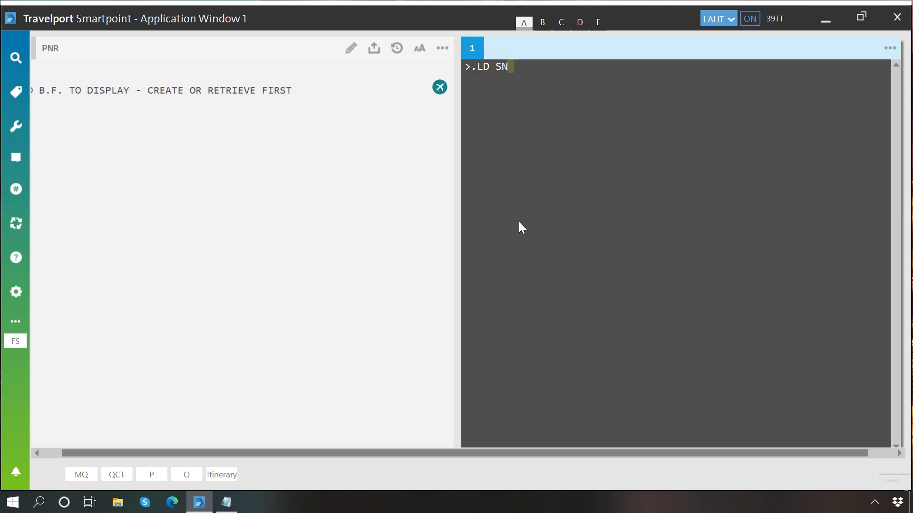
pyautogui.press('Return')
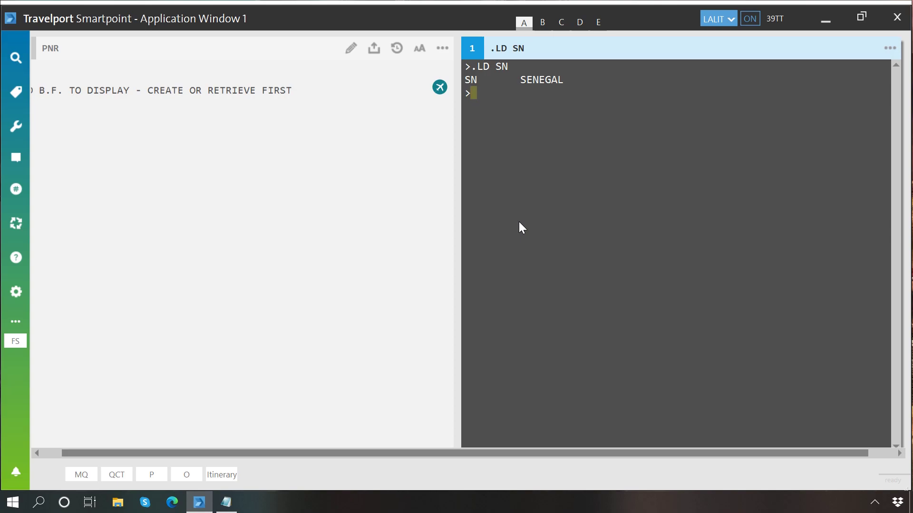
# Look up the country code for India with .LE INDIA and clear the terminal
pyautogui.write('.LE INDIA')
pyautogui.press('Return')
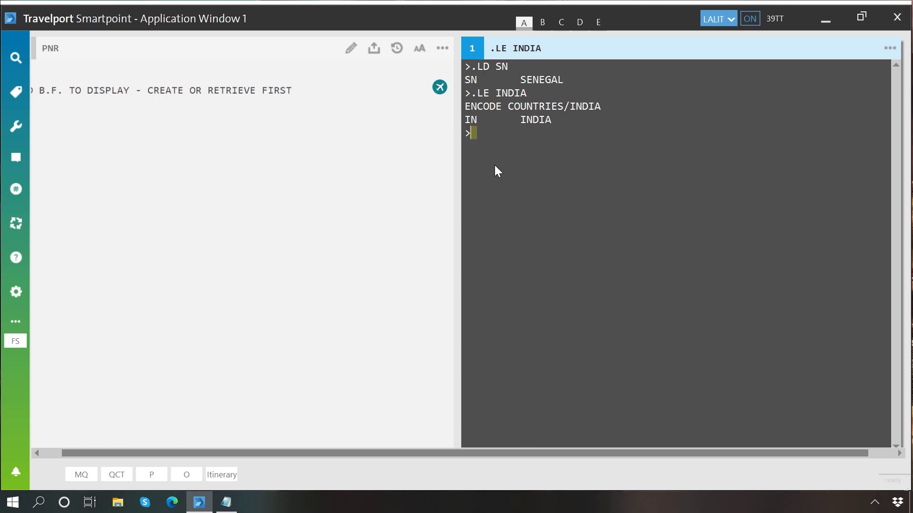
pyautogui.hotkey('ctrl', 'shift', 'F12')
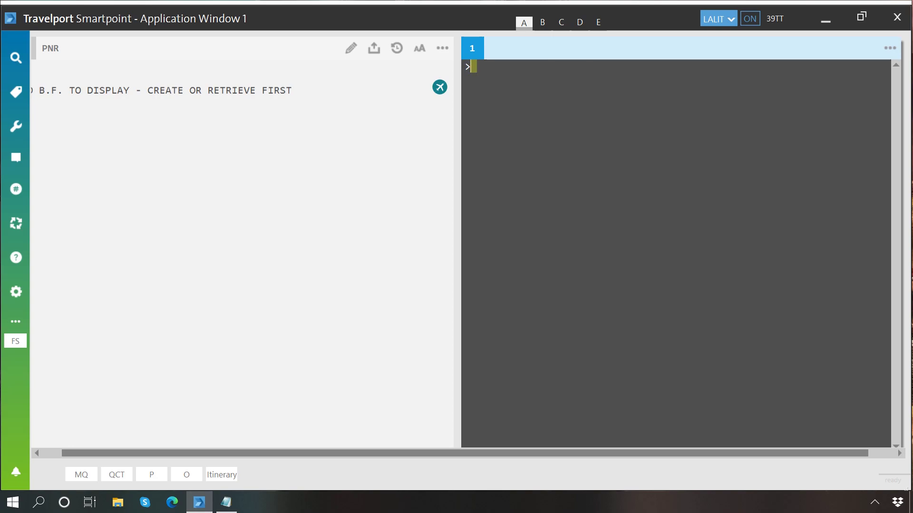
# List the equipment codes for Boeing aircraft with the entry .EE BOEING
pyautogui.write('.E')
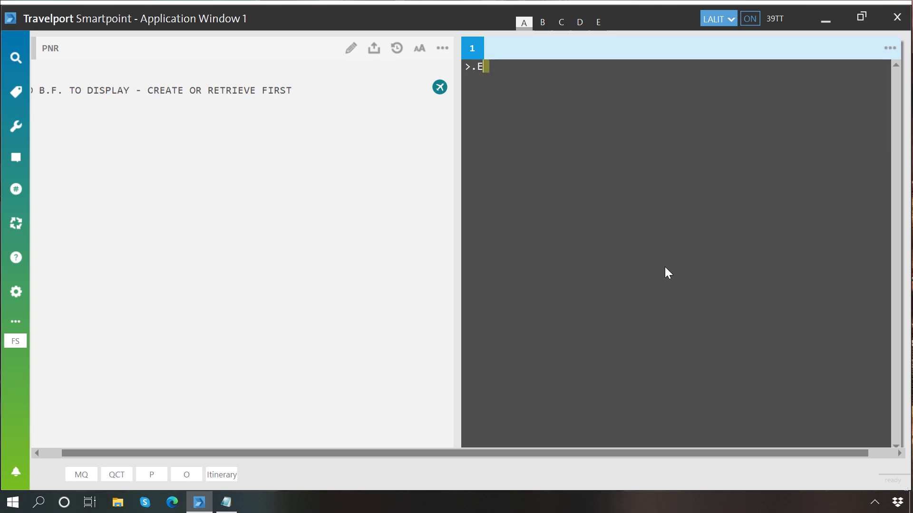
pyautogui.write('E')
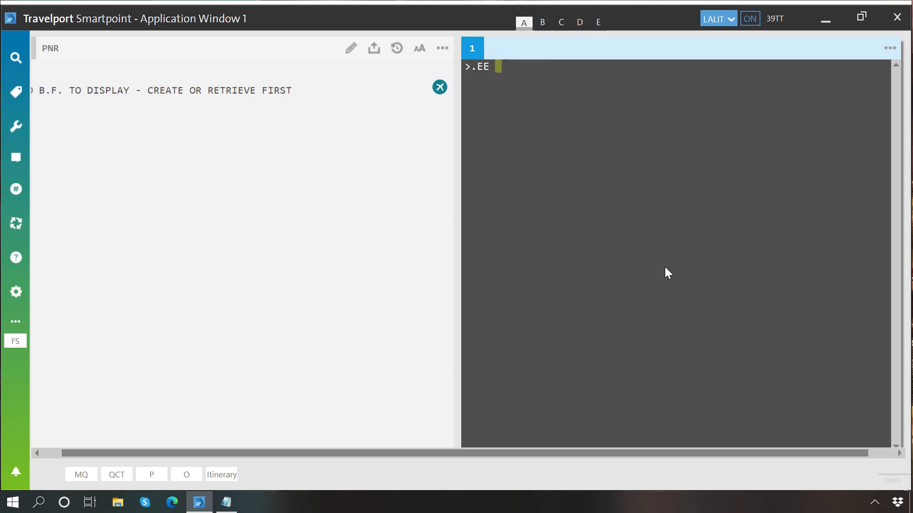
pyautogui.write(' BOEING')
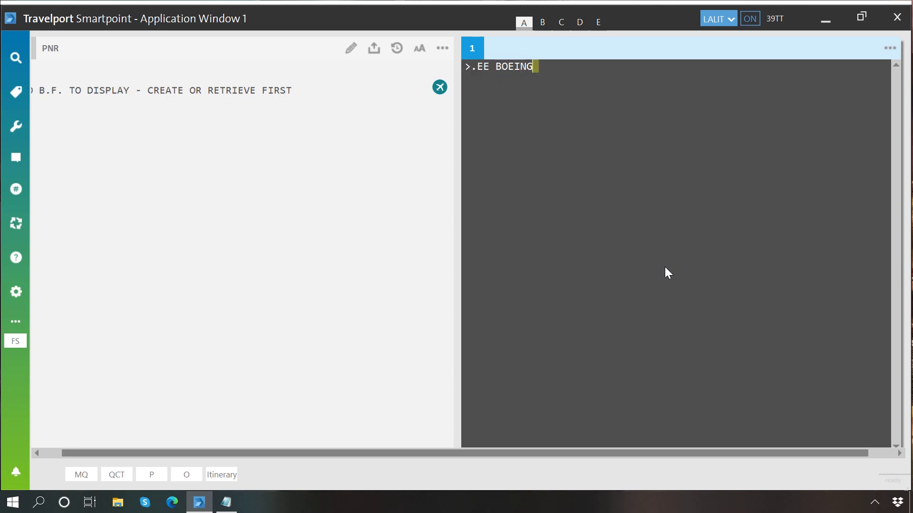
pyautogui.press('Return')
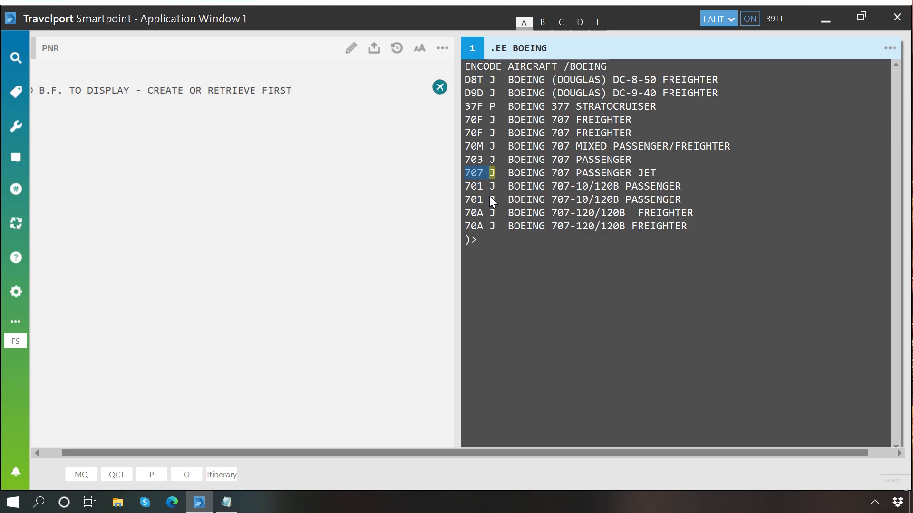
# Clear the terminal and decode the aircraft equipment code 707 with .ED 707
pyautogui.click(496, 269)
pyautogui.press('Pause')
pyautogui.write('.')
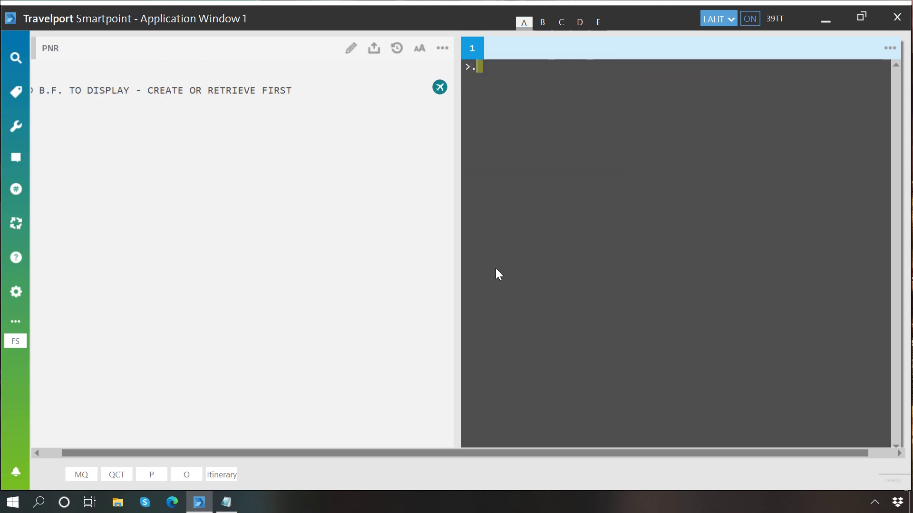
pyautogui.write('ED 707')
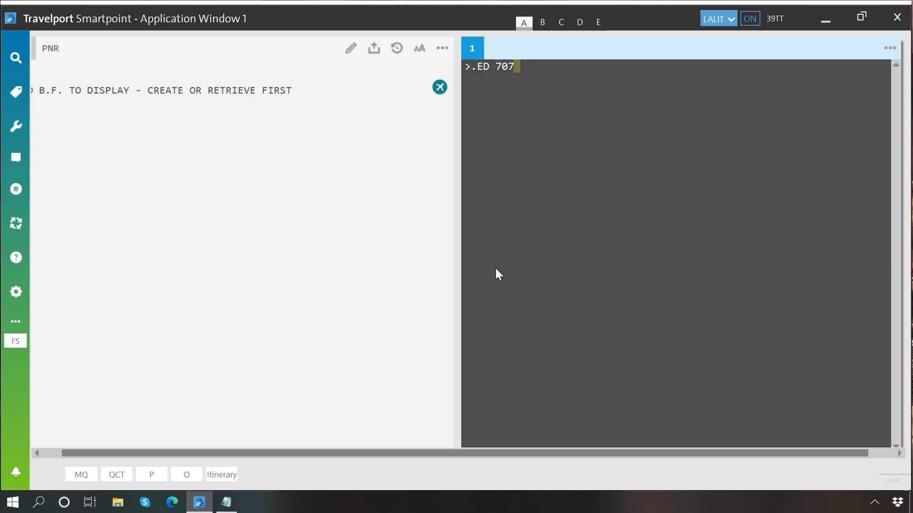
pyautogui.press('Return')
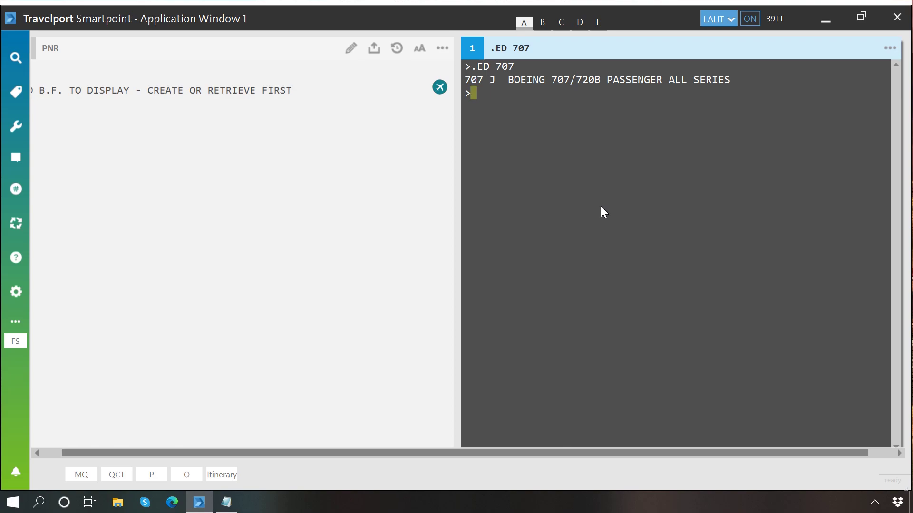
# Clear the terminal and list the equipment codes for Airbus aircraft with .EE AIRBUS
pyautogui.hotkey('ctrl', 'shift', 'Home')
pyautogui.write('.EE ')
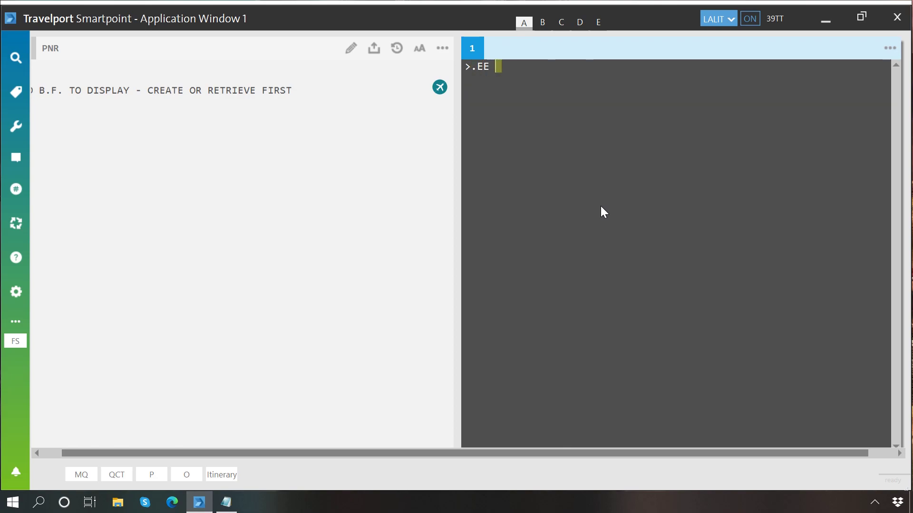
pyautogui.write('AIRBUS')
pyautogui.press('Return')
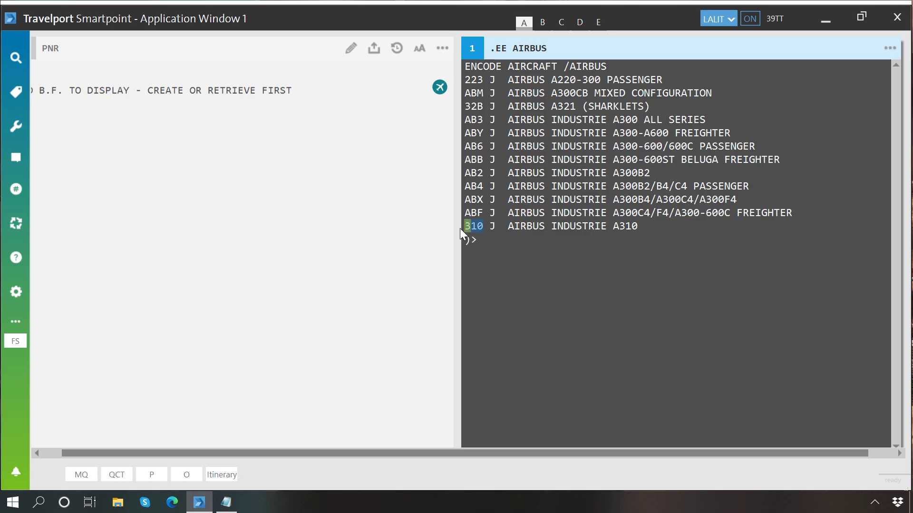
# Clear the terminal and decode the aircraft equipment code 310 with .ED 310
pyautogui.hotkey('ctrl', 'w')
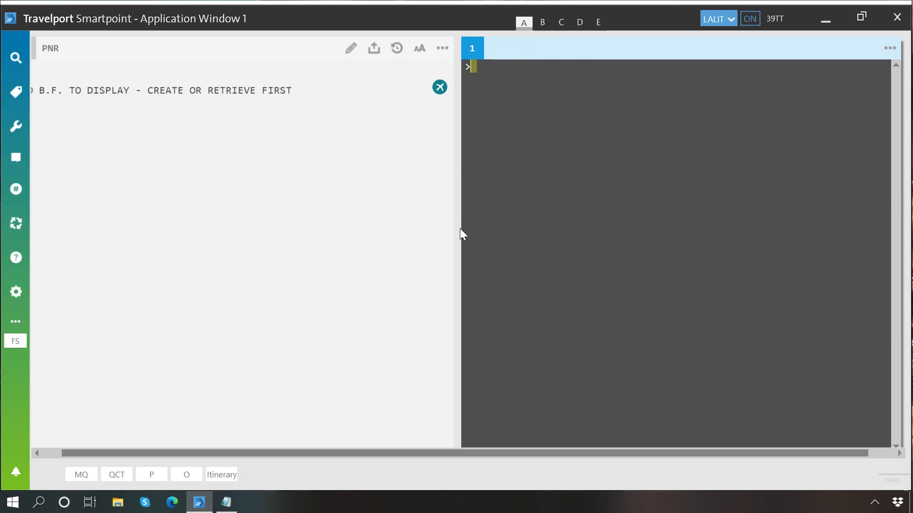
pyautogui.write('.ED 310')
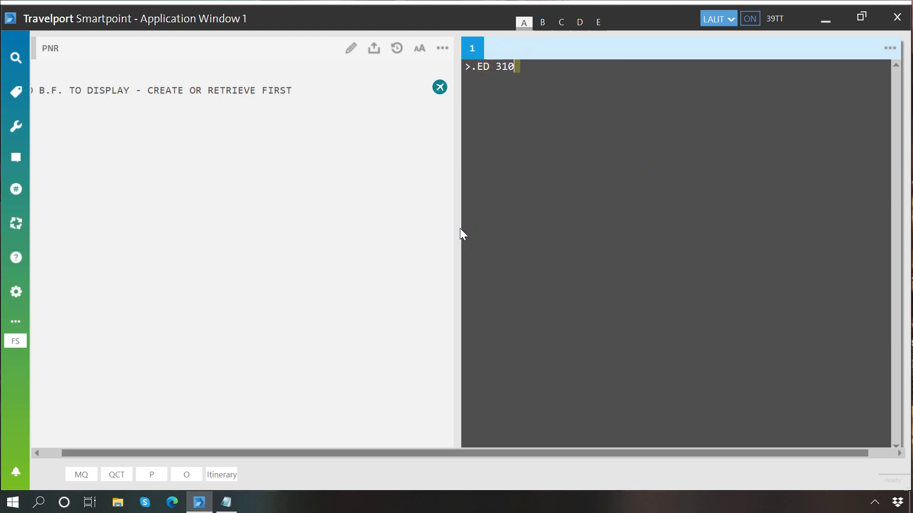
pyautogui.press('Return')
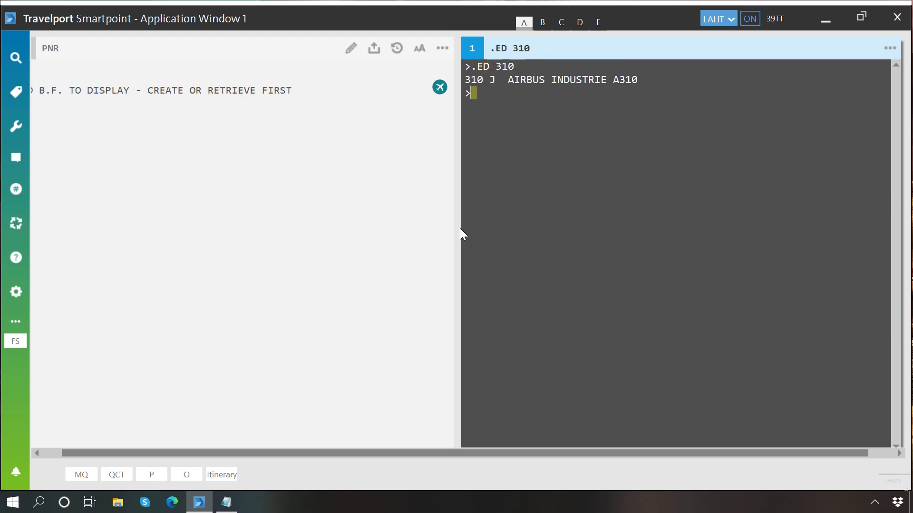